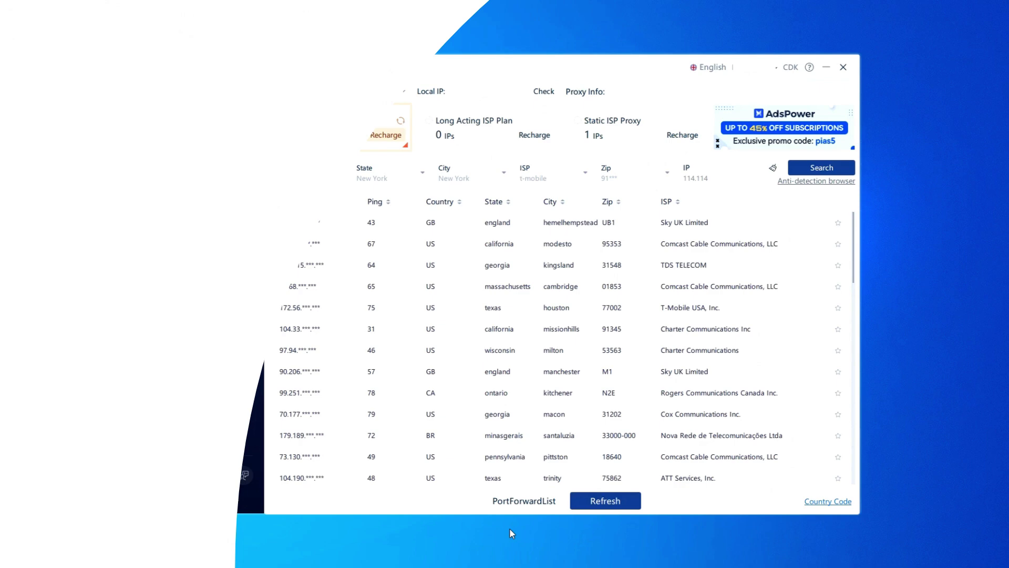
Forward the Mission Hills, California proxy to local port 40001 and copy its address
{"action": "right_click", "coordinate": [396, 334]}
{"action": "mouse_move", "coordinate": [420, 365]}
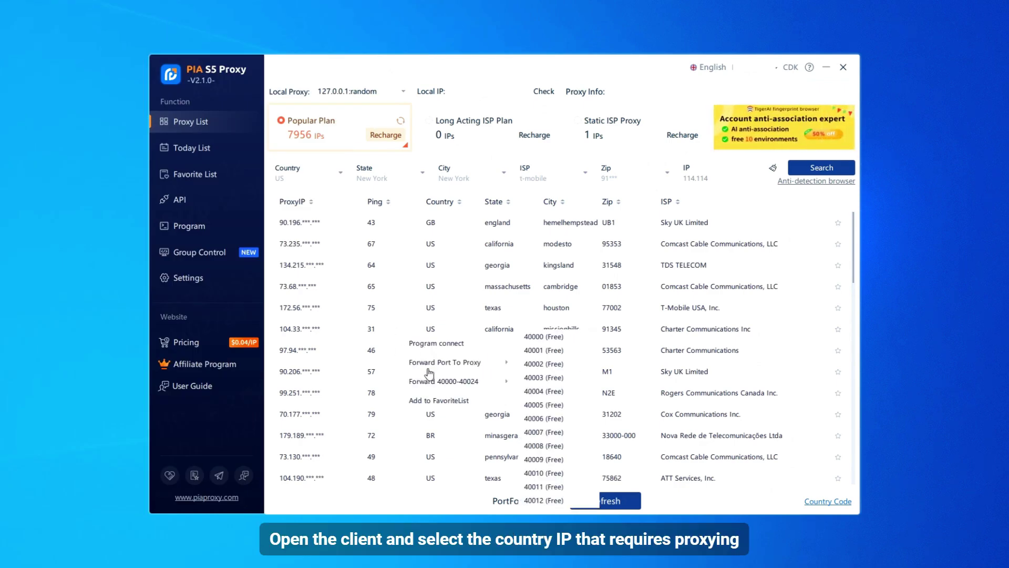
{"action": "left_click", "coordinate": [546, 363]}
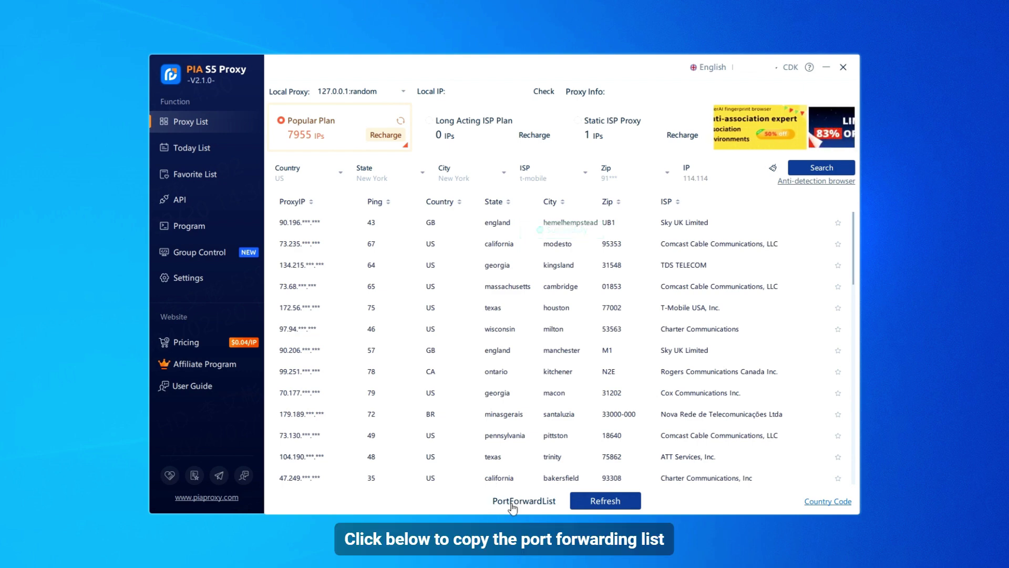
{"action": "left_click", "coordinate": [532, 504]}
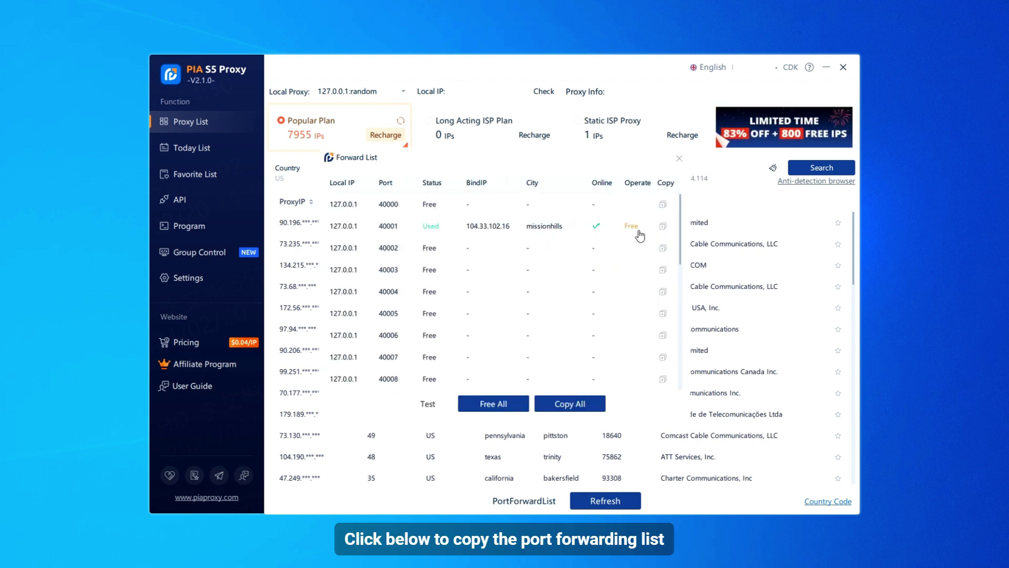
{"action": "left_click", "coordinate": [662, 227]}
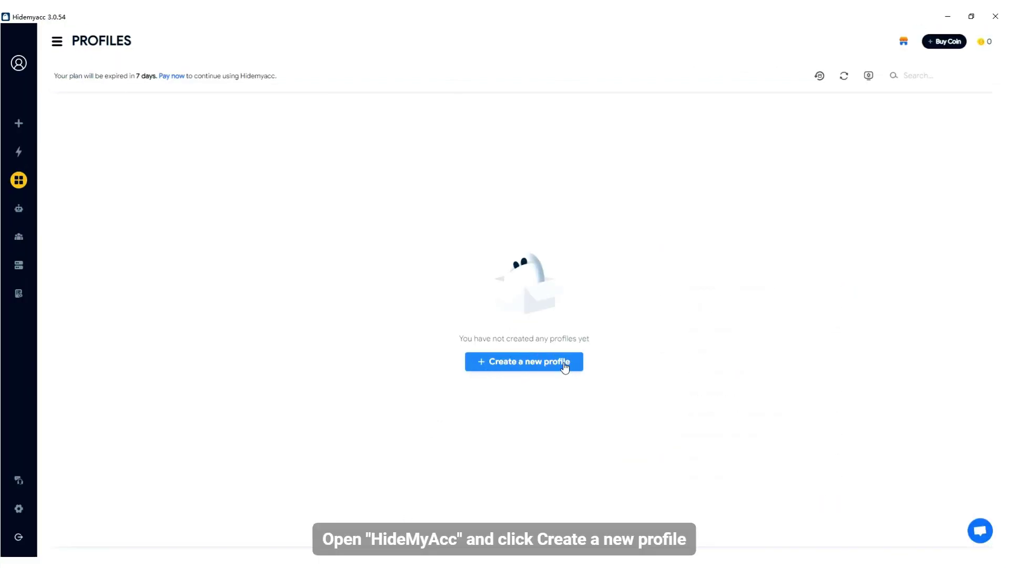
Create a Chrome profile using its own Socks 5 proxy 127.0.0.1:40001 and check the connection
{"action": "left_click", "coordinate": [523, 365]}
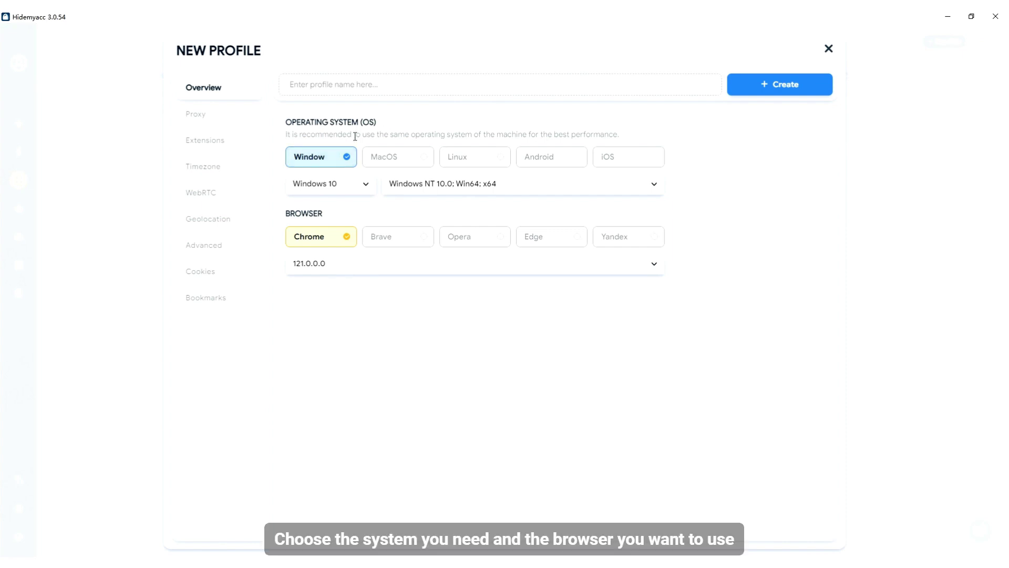
{"action": "left_click", "coordinate": [298, 242]}
{"action": "left_click", "coordinate": [219, 122]}
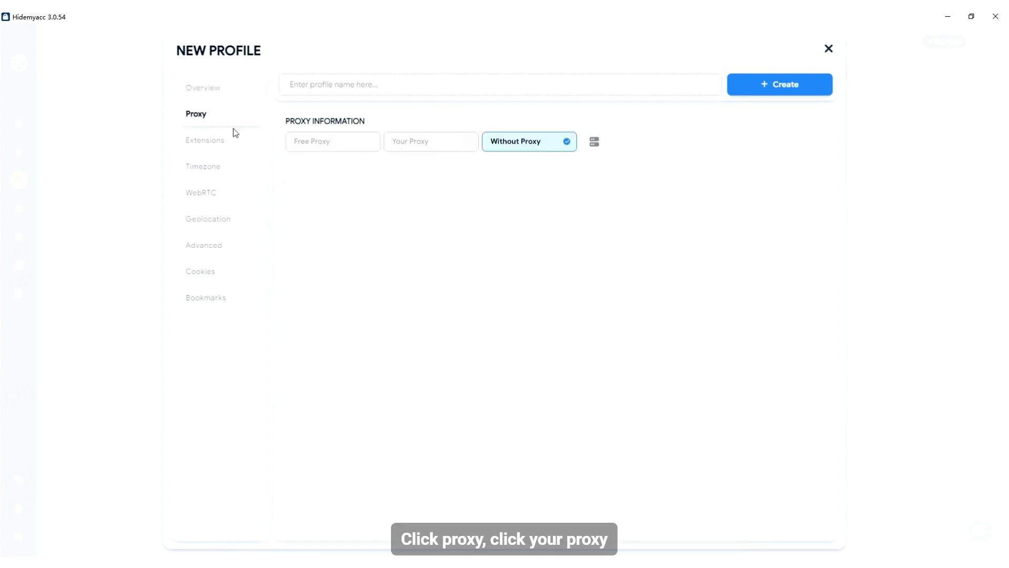
{"action": "left_click", "coordinate": [407, 150]}
{"action": "left_click", "coordinate": [377, 192]}
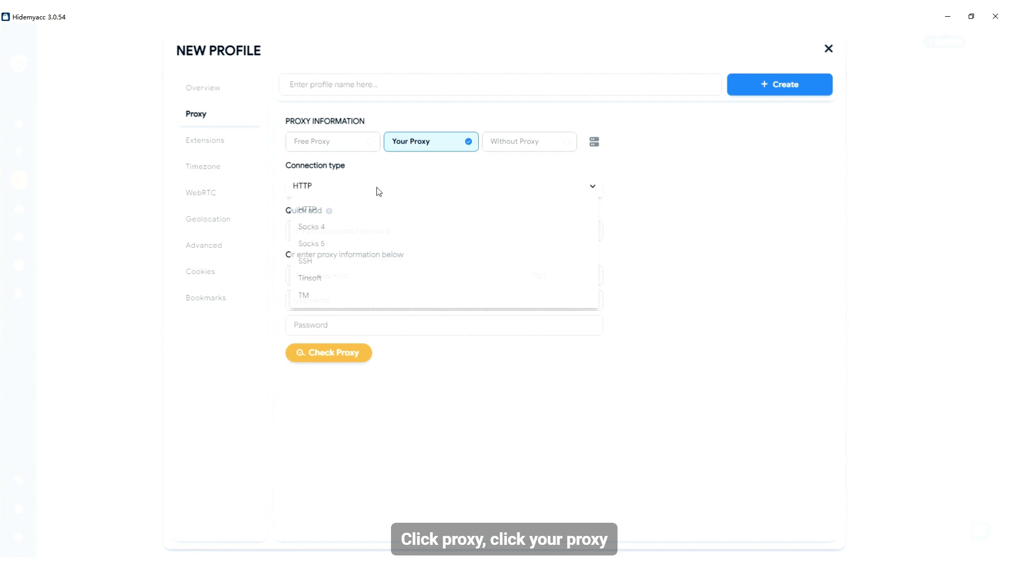
{"action": "left_click", "coordinate": [315, 248]}
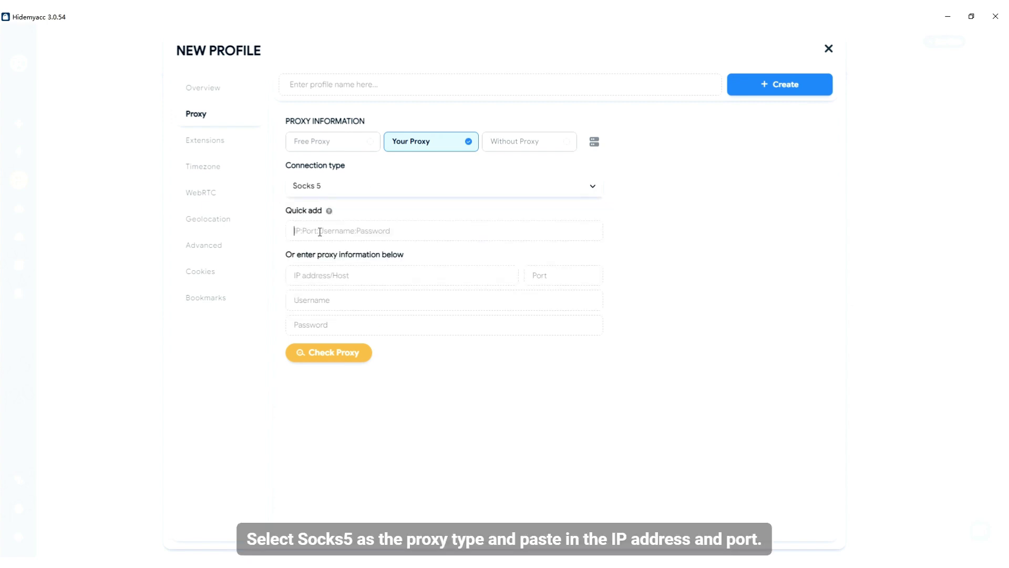
{"action": "left_click", "coordinate": [319, 231]}
{"action": "key", "text": "ctrl+v"}
{"action": "left_click", "coordinate": [335, 366]}
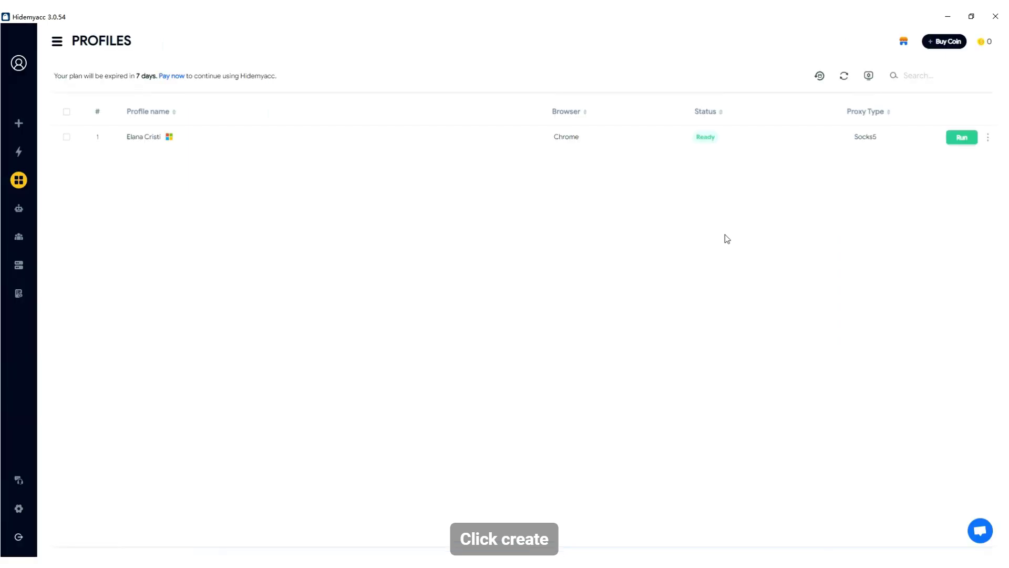
Run the new profile so its browser opens ipfighter.com showing a United States IP
{"action": "left_click", "coordinate": [961, 140]}
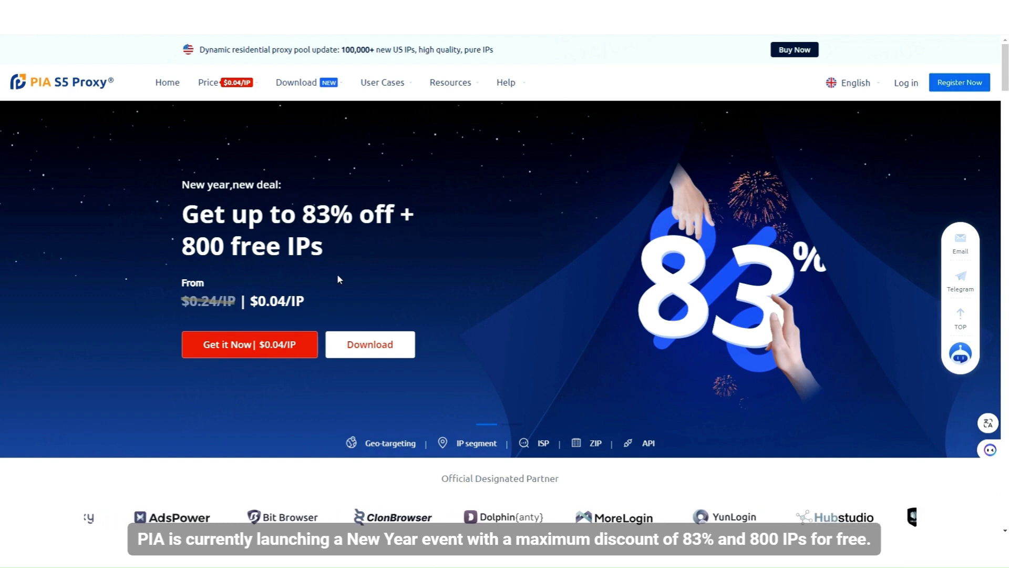
Scroll the PIA S5 Proxy homepage past the features and comparison table to the per-country IP counts
{"action": "scroll", "coordinate": [452, 293], "scroll_direction": "down", "scroll_amount": 9}
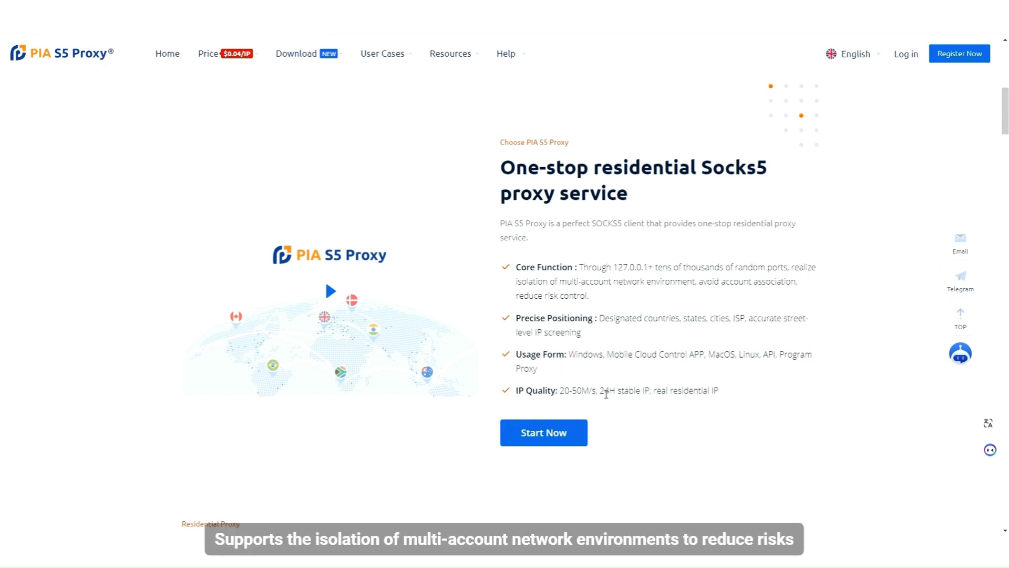
{"action": "scroll", "coordinate": [606, 393], "scroll_direction": "down", "scroll_amount": 6}
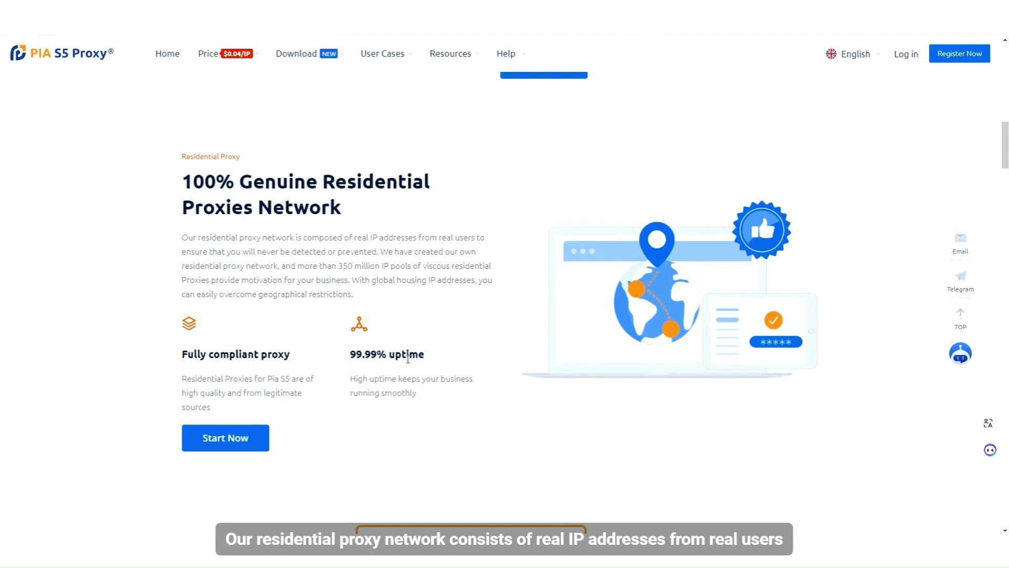
{"action": "scroll", "coordinate": [331, 375], "scroll_direction": "down", "scroll_amount": 5}
{"action": "scroll", "coordinate": [324, 377], "scroll_direction": "down", "scroll_amount": 1}
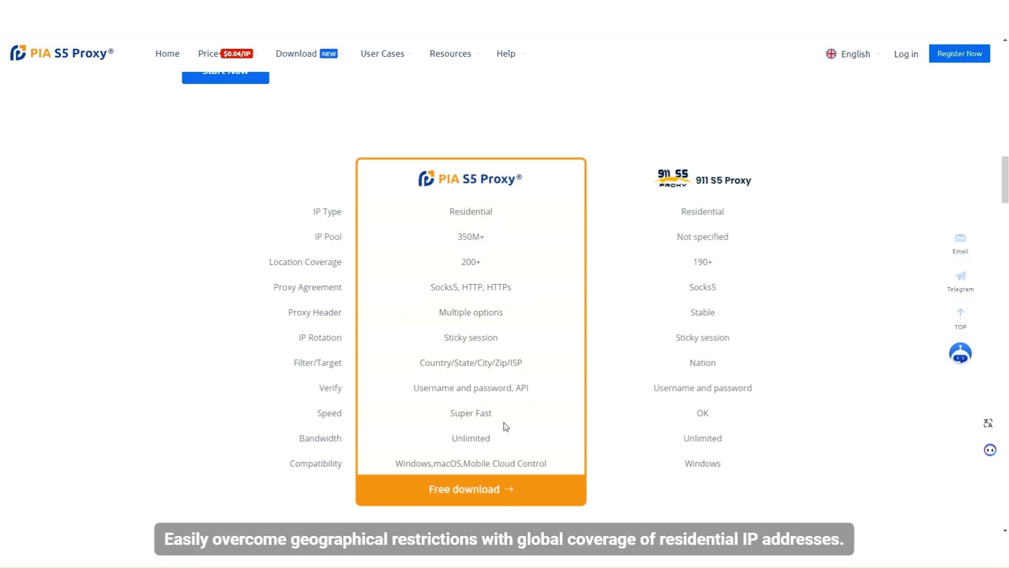
{"action": "scroll", "coordinate": [501, 395], "scroll_direction": "down", "scroll_amount": 7}
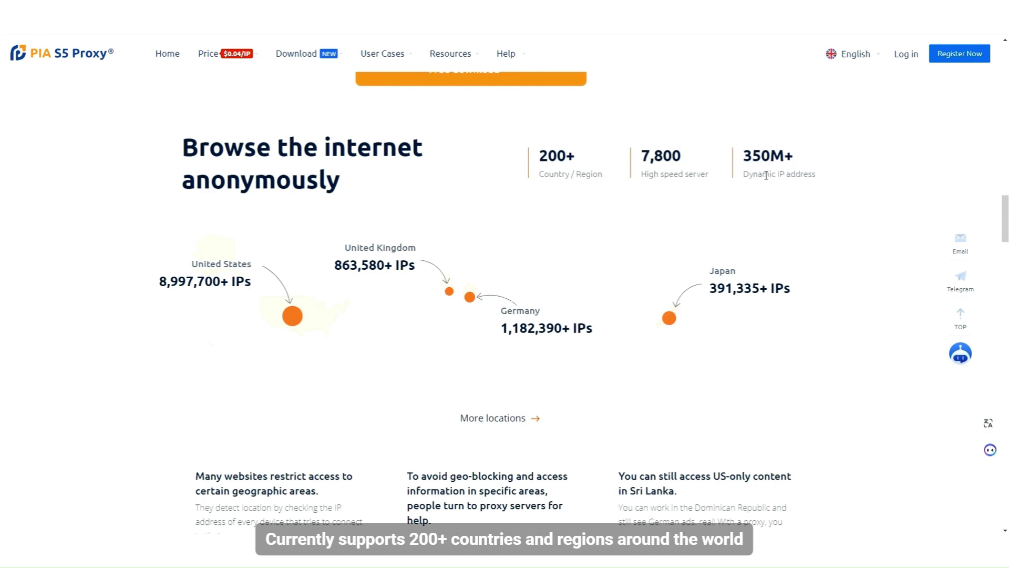
Scroll past the benefits section down to the 'How companies use Pia S5 proxy' use-case grid
{"action": "scroll", "coordinate": [402, 257], "scroll_direction": "down", "scroll_amount": 5}
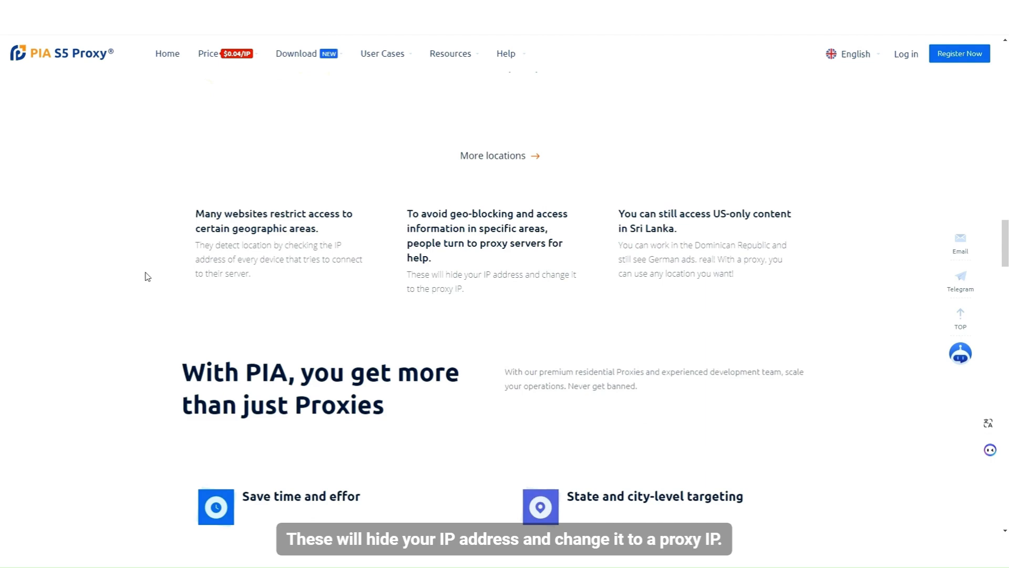
{"action": "scroll", "coordinate": [165, 227], "scroll_direction": "down", "scroll_amount": 4}
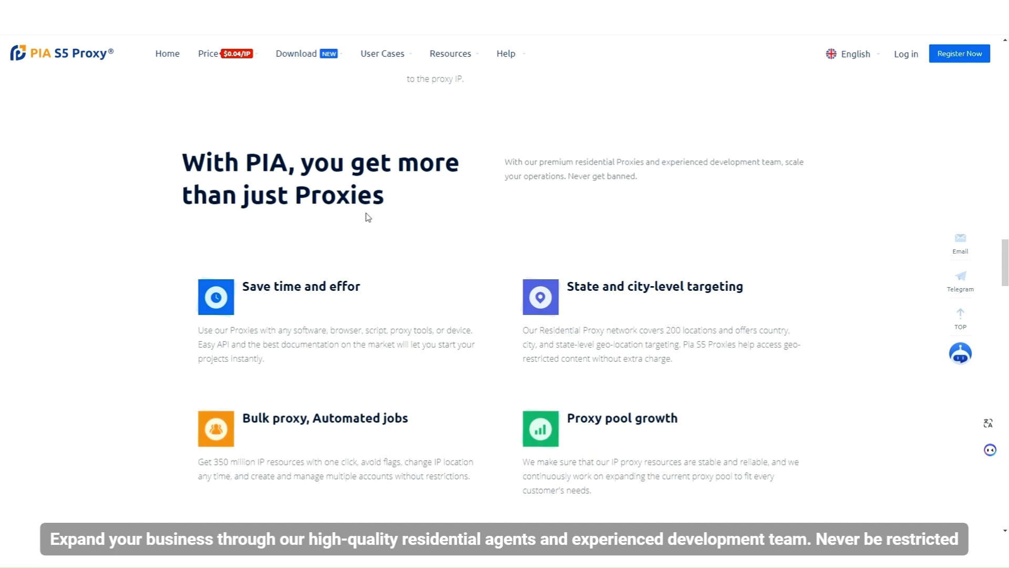
{"action": "scroll", "coordinate": [363, 218], "scroll_direction": "down", "scroll_amount": 1}
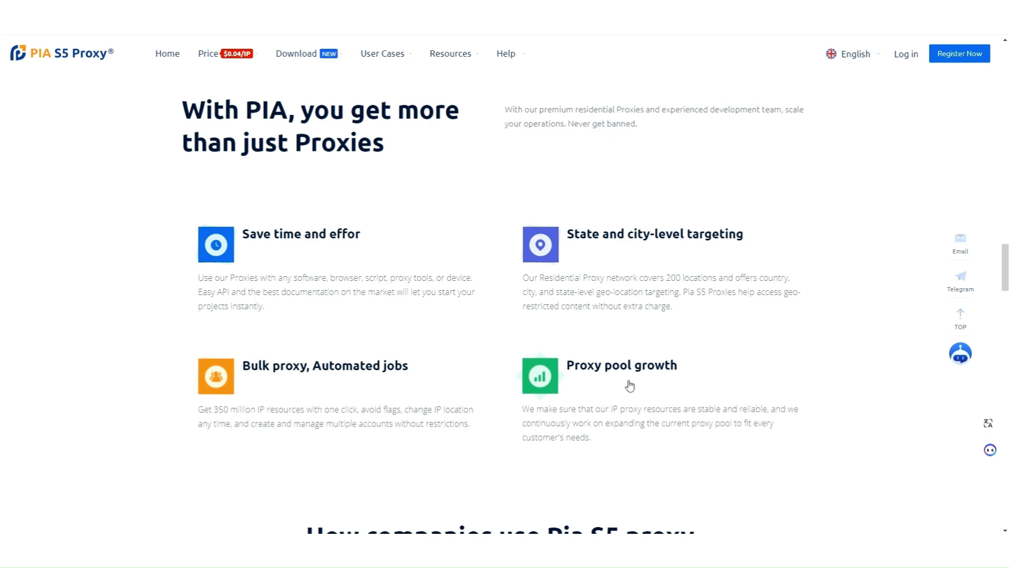
{"action": "scroll", "coordinate": [630, 386], "scroll_direction": "down", "scroll_amount": 7}
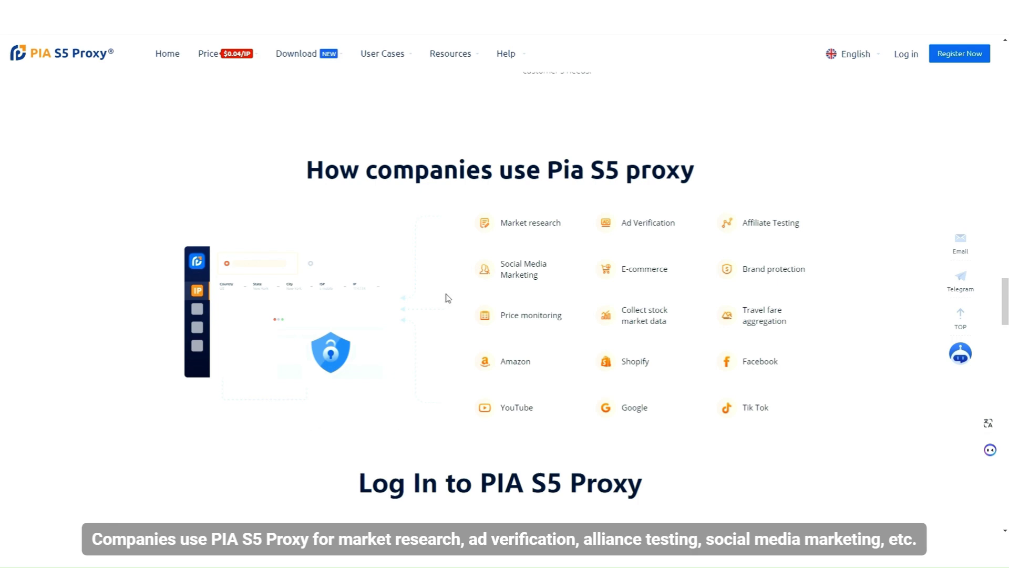
Scroll past the pricing plans ($0.04/IP to $5.00/IP) to the top ten advantages section
{"action": "scroll", "coordinate": [712, 441], "scroll_direction": "down", "scroll_amount": 7}
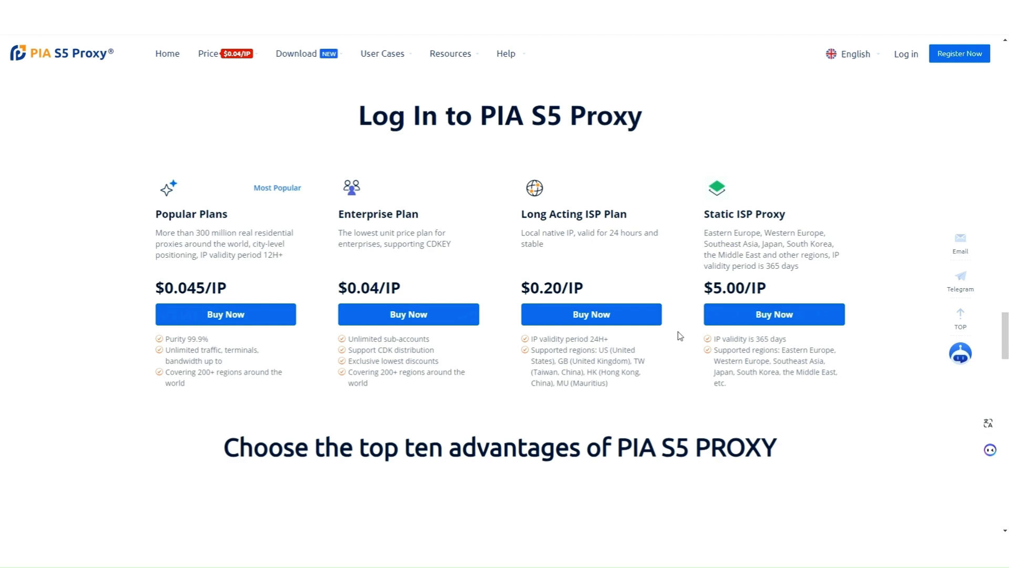
{"action": "scroll", "coordinate": [678, 331], "scroll_direction": "down", "scroll_amount": 6}
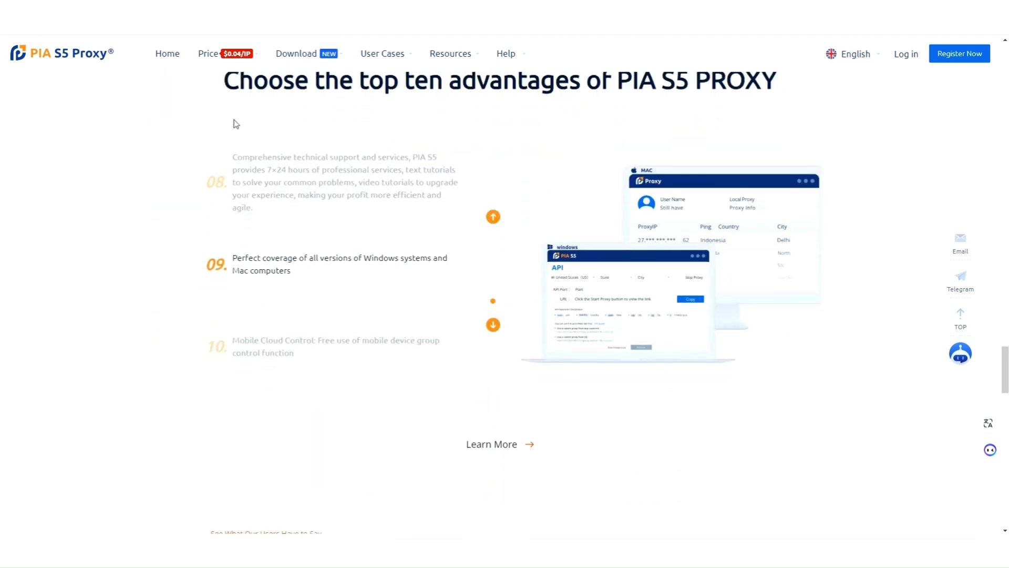
{"action": "scroll", "coordinate": [226, 134], "scroll_direction": "up", "scroll_amount": 1}
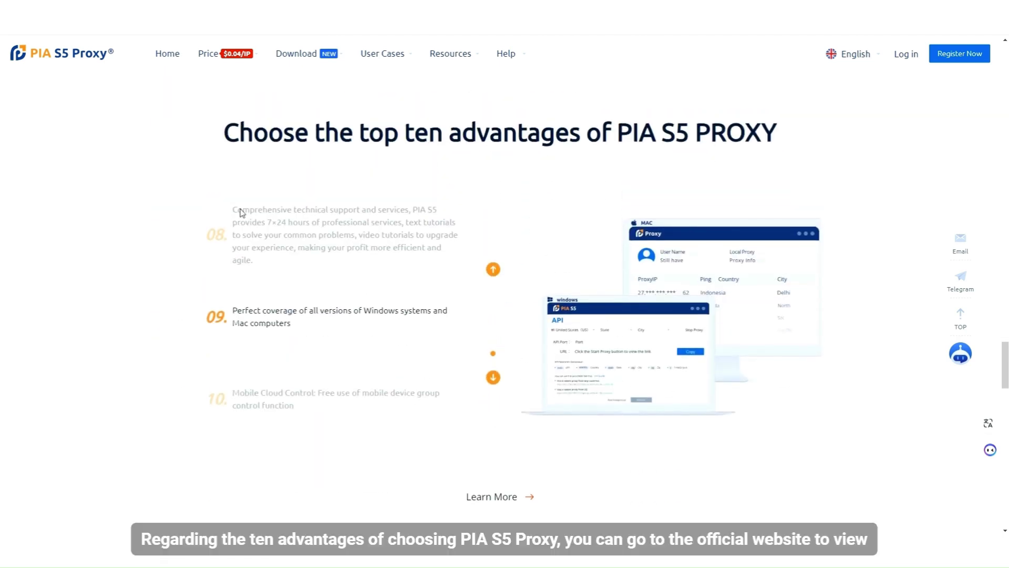
Advance the advantages carousel to item 03 on state, city, postal code and operator targeting
{"action": "left_click", "coordinate": [493, 379]}
{"action": "left_click", "coordinate": [493, 379]}
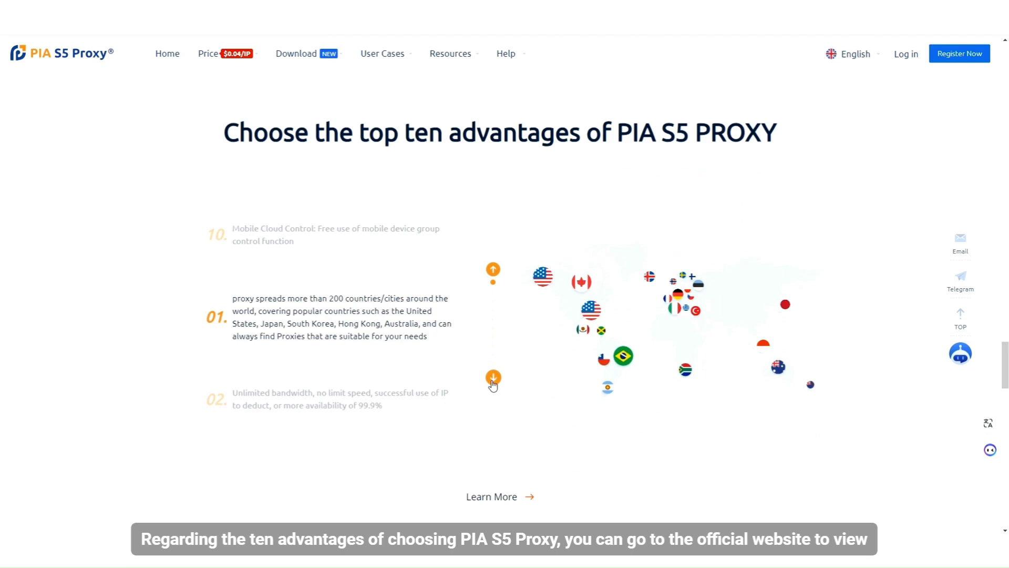
{"action": "left_click", "coordinate": [493, 379]}
{"action": "left_click", "coordinate": [493, 379]}
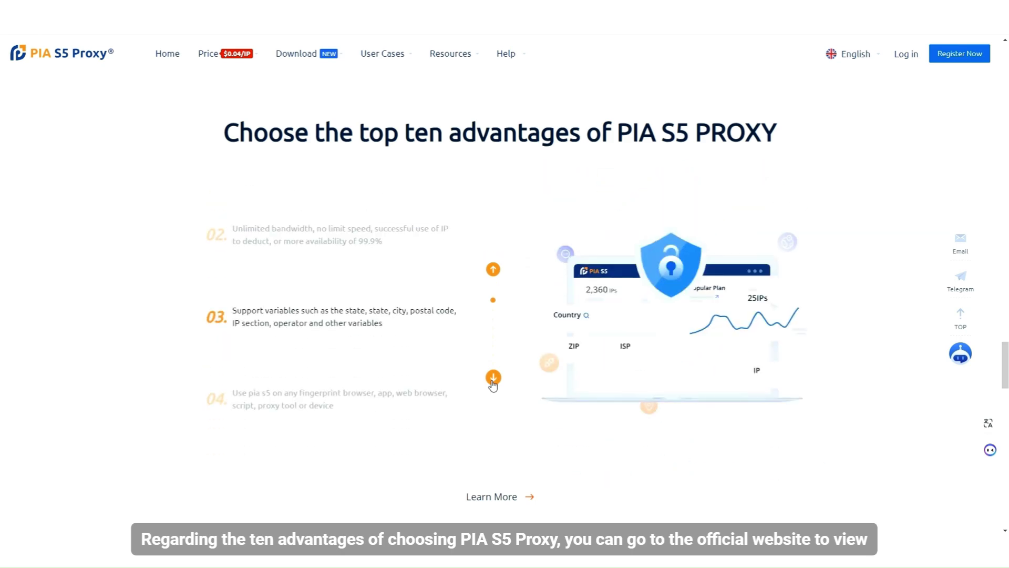